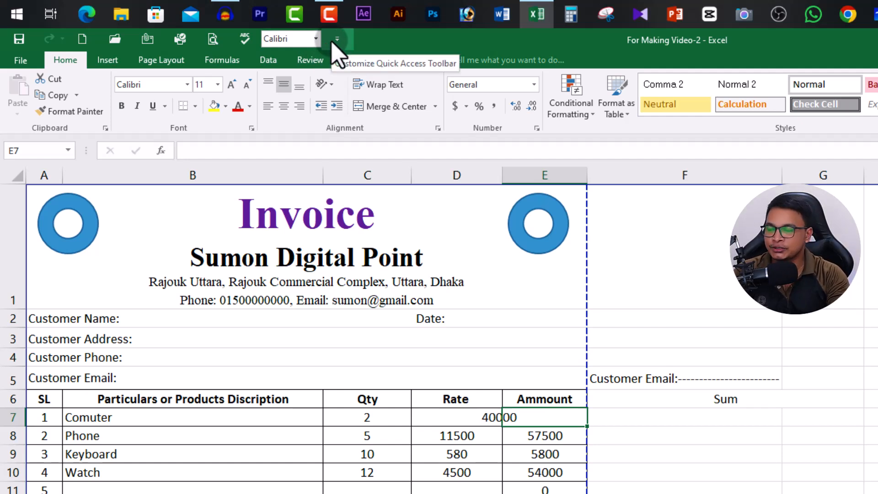
Remove the Spelling, Print Preview and Print, and Quick Print commands from the Quick Access Toolbar
right_click(246, 42)
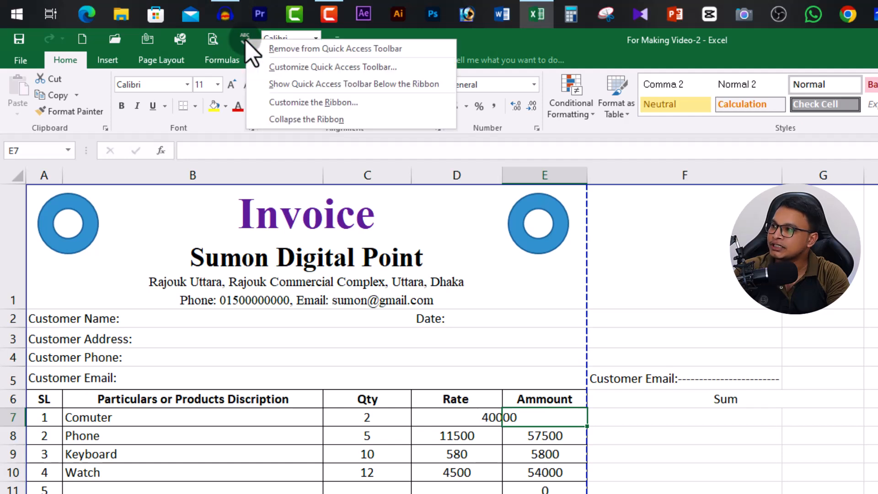
left_click(371, 49)
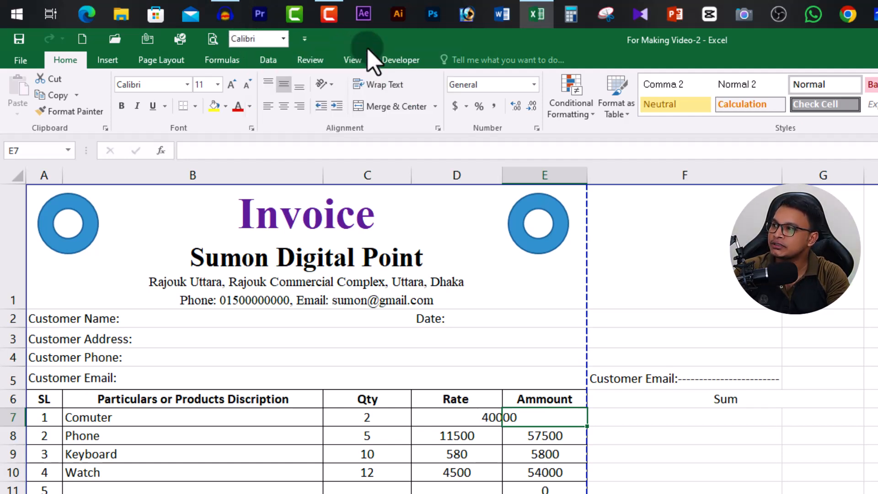
right_click(214, 40)
left_click(279, 49)
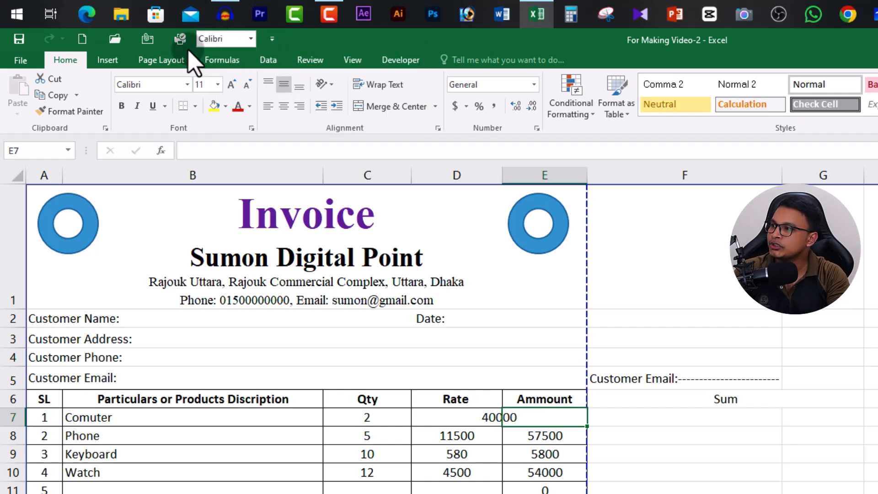
right_click(179, 42)
left_click(230, 51)
Remove the Email, Font, Open and New commands from the Quick Access Toolbar, keeping only Save and Redo
right_click(151, 40)
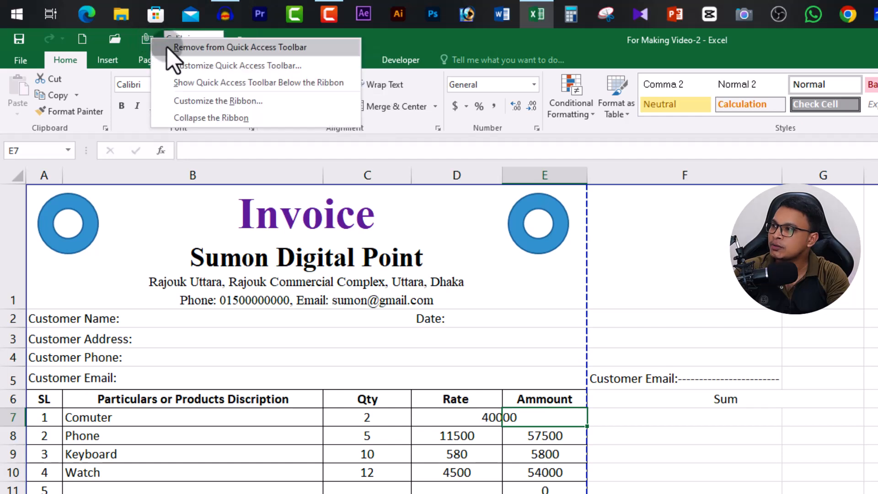
left_click(185, 51)
right_click(192, 40)
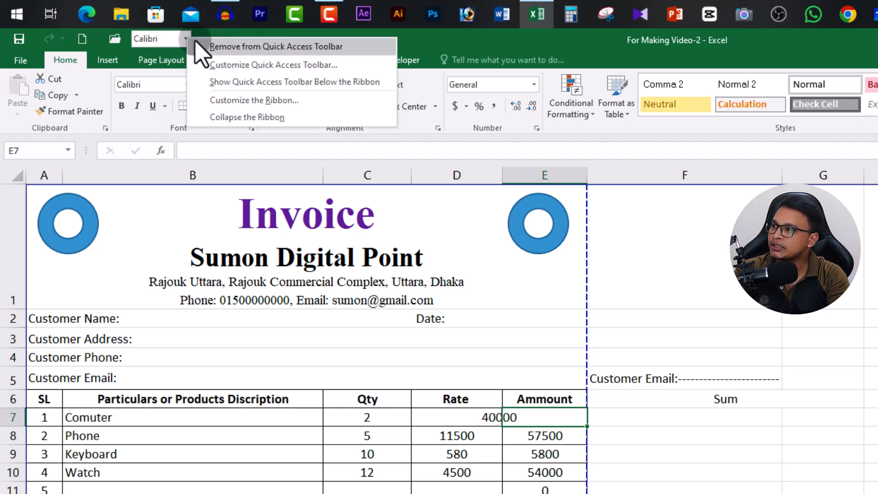
left_click(237, 48)
right_click(117, 39)
left_click(173, 49)
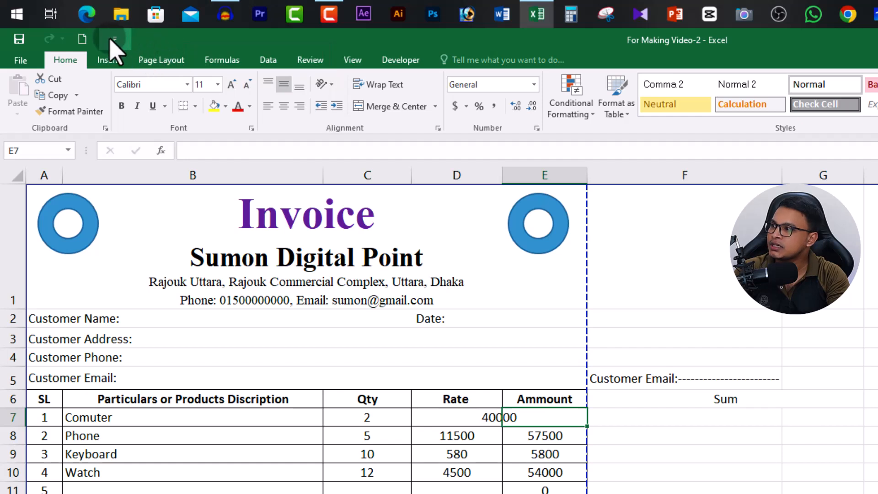
right_click(85, 34)
left_click(151, 48)
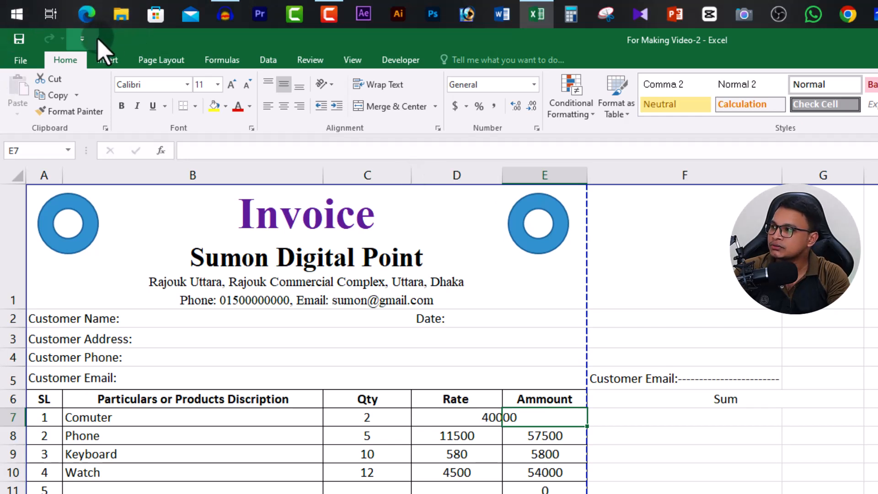
Show the Quick Access Toolbar below the ribbon, and move it back above the ribbon
left_click(83, 39)
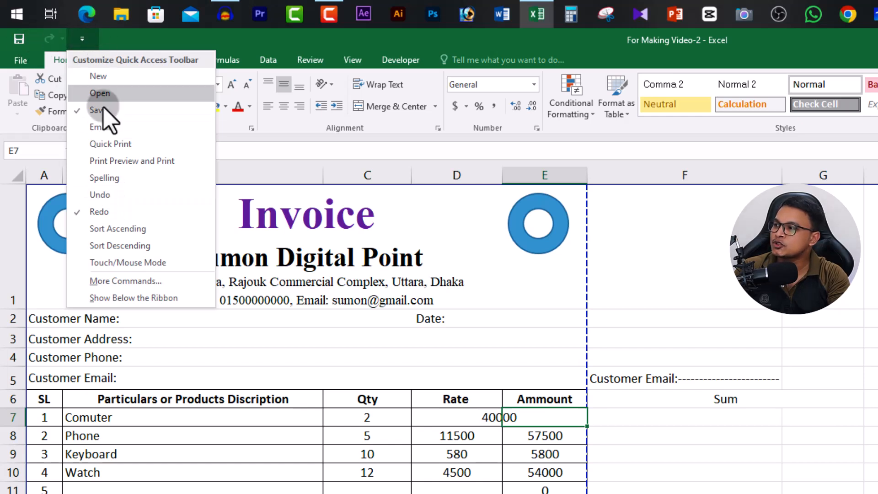
left_click(128, 297)
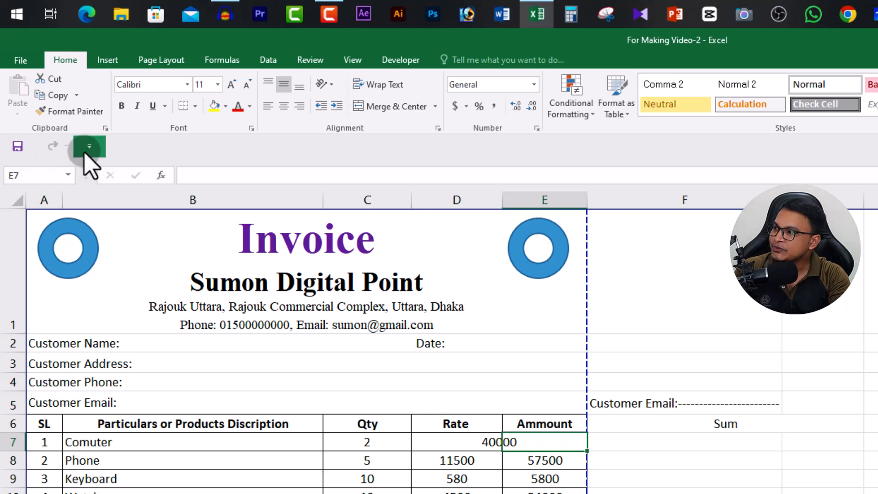
left_click(90, 151)
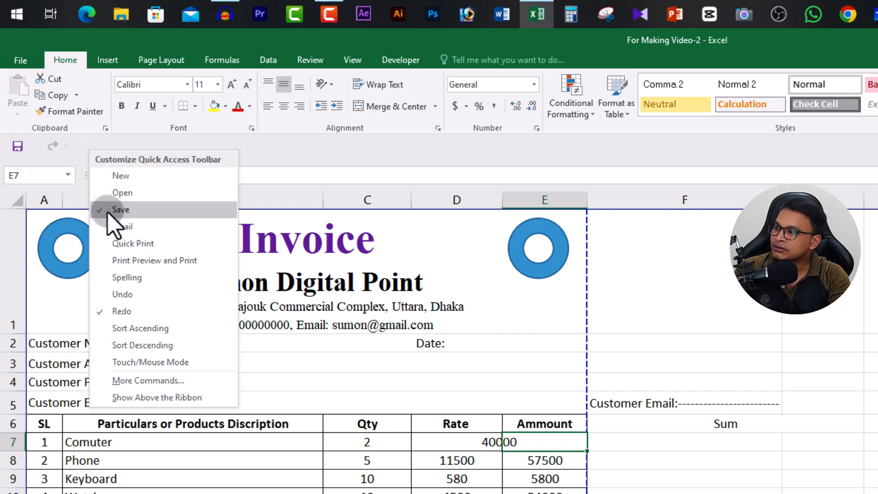
left_click(158, 397)
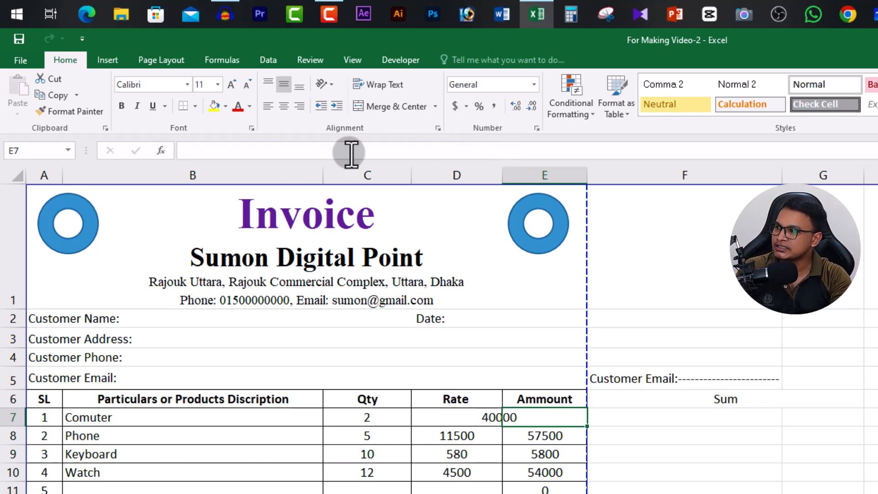
Open the Quick Access Toolbar customization settings in Excel Options
left_click(22, 61)
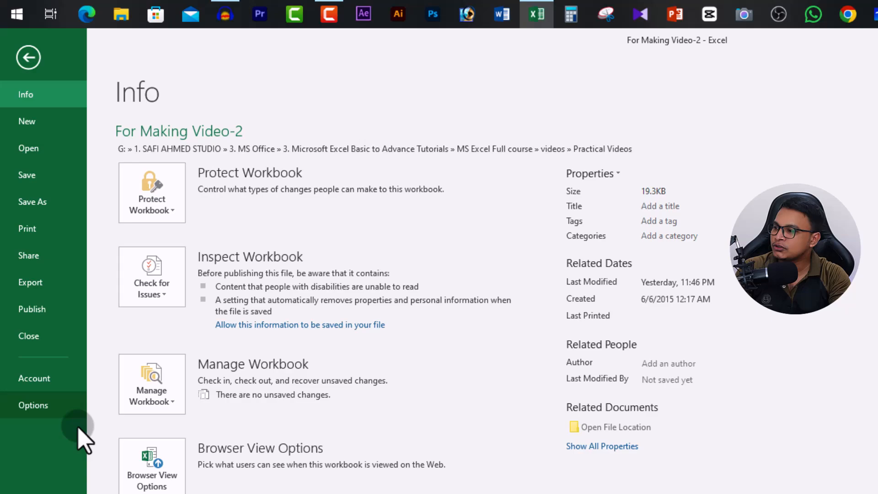
left_click(46, 404)
left_click_drag(790, 115, 679, 128)
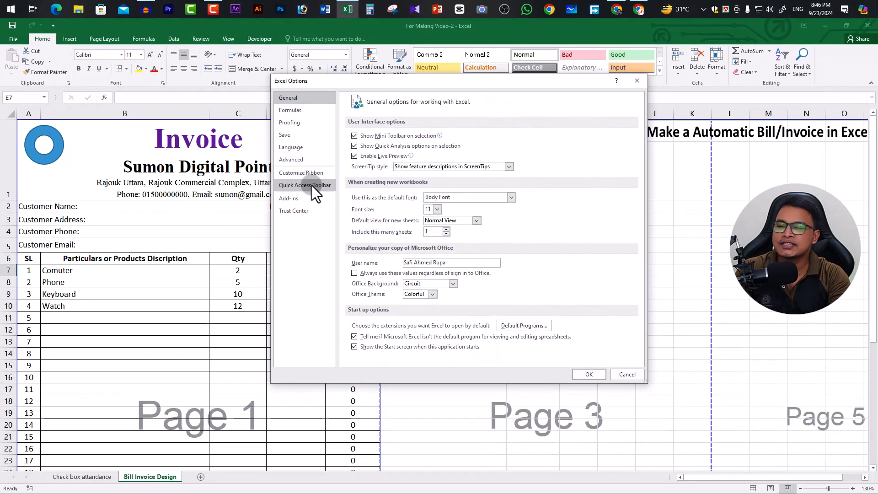
left_click(312, 185)
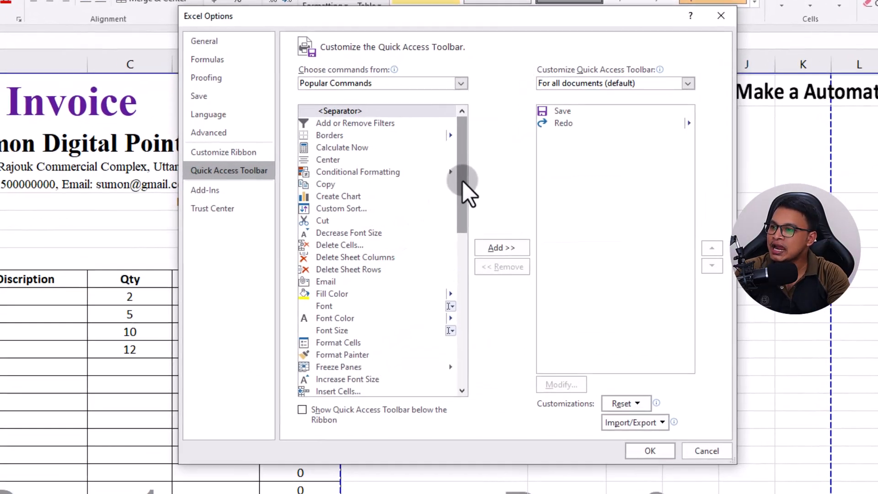
Add Set Print Area, Undo and Sum from the popular commands to the Quick Access Toolbar
left_click_drag(460, 190, 463, 284)
left_click_drag(463, 320, 461, 366)
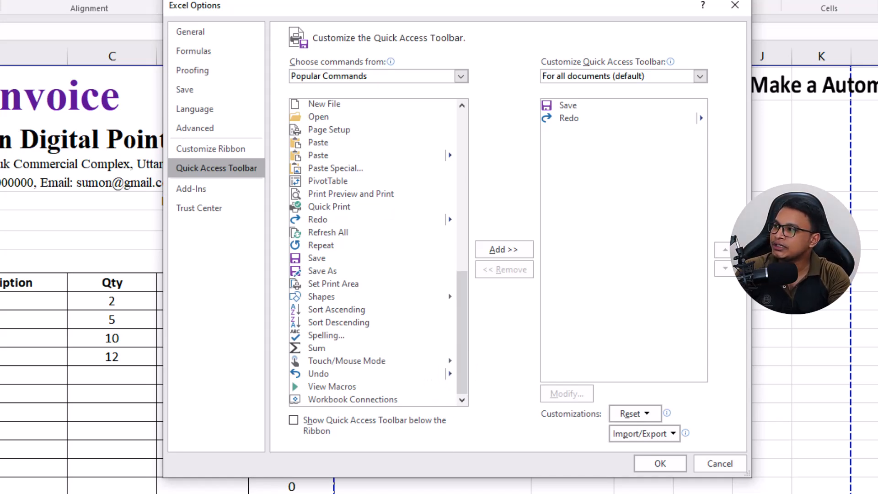
left_click_drag(460, 364, 379, 146)
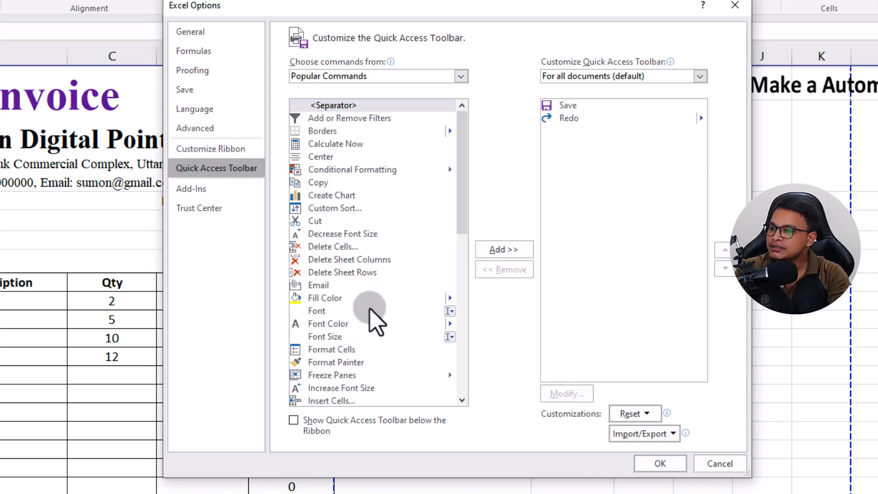
left_click_drag(463, 205, 463, 299)
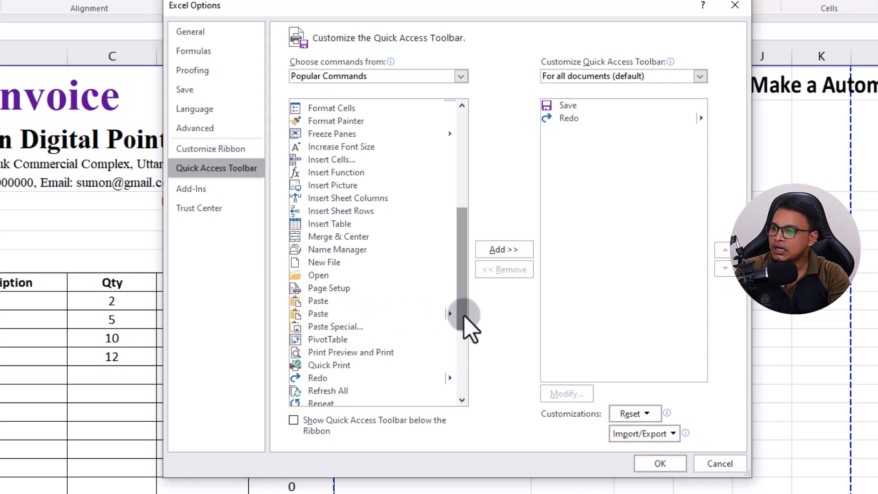
left_click_drag(469, 325, 471, 392)
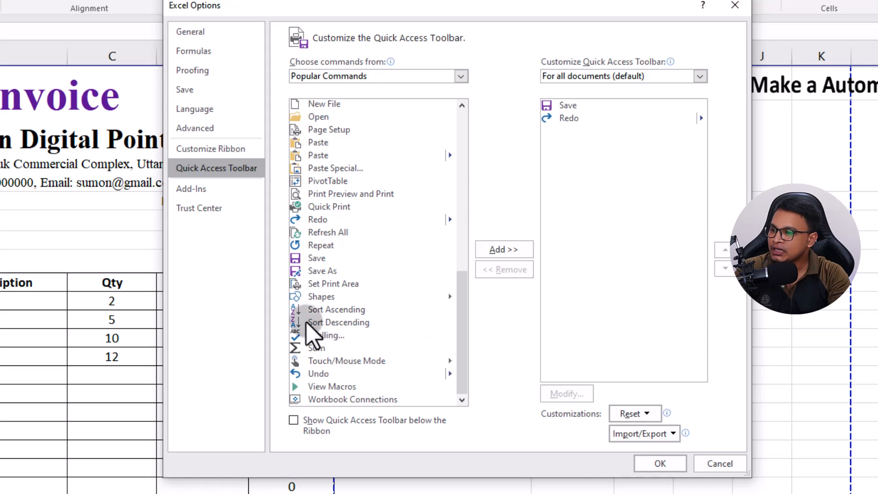
left_click(333, 284)
left_click(524, 251)
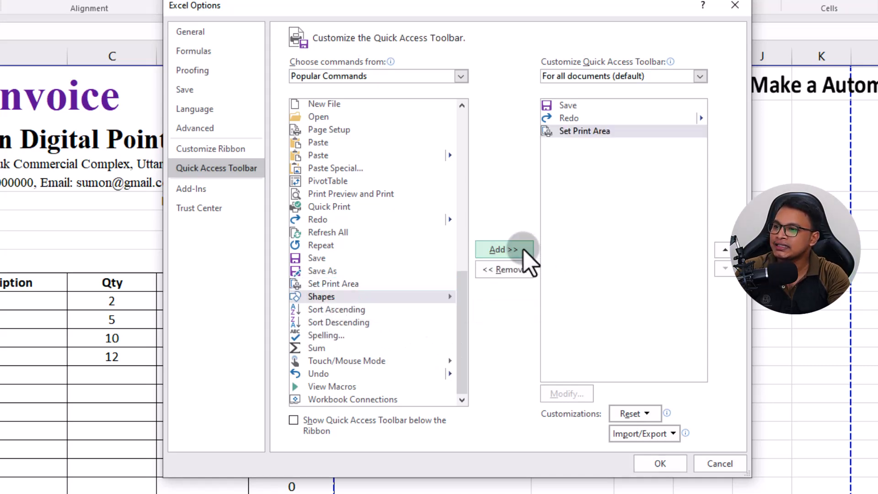
left_click(323, 376)
left_click(498, 253)
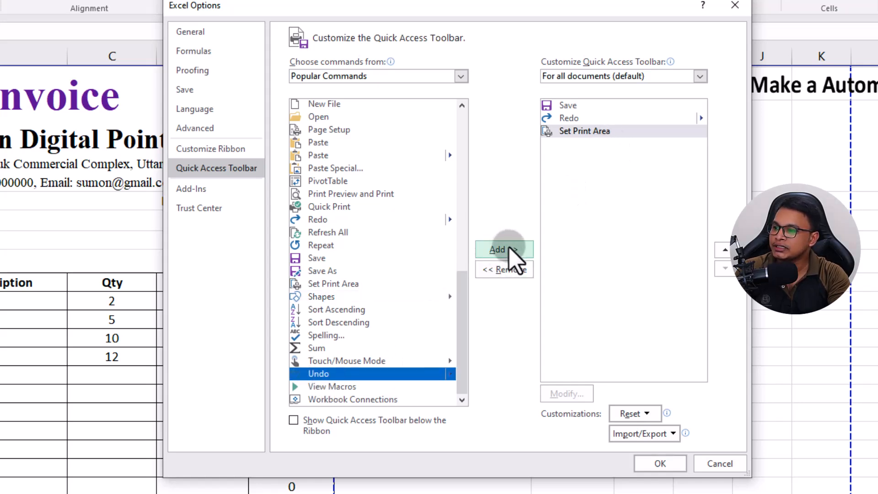
left_click(320, 349)
left_click(503, 250)
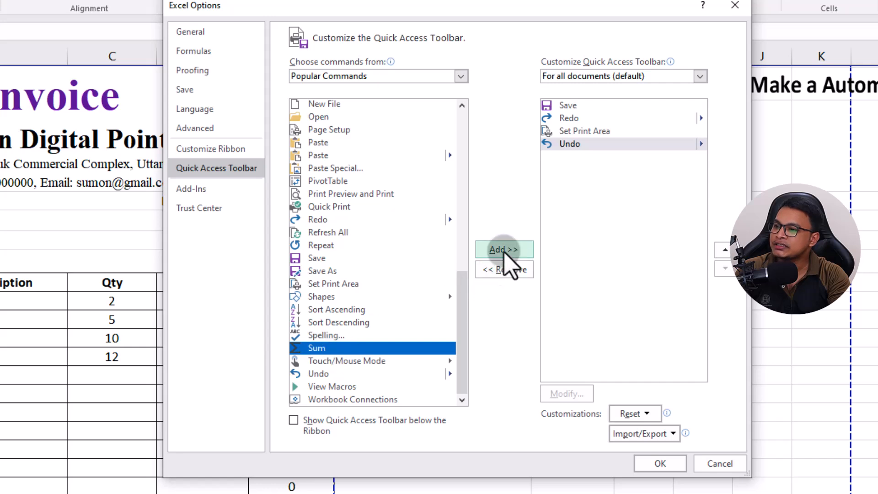
left_click(503, 250)
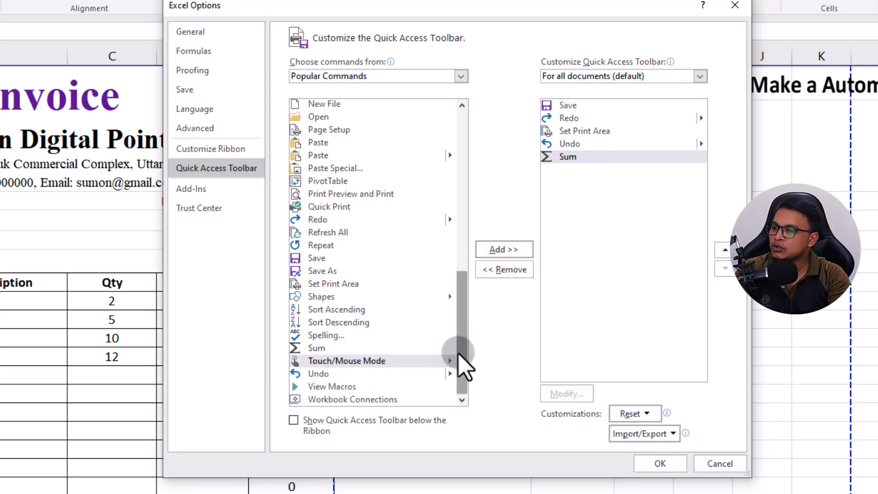
Add the Quick Print and Print Preview and Print commands to the Quick Access Toolbar
left_click_drag(459, 353, 462, 341)
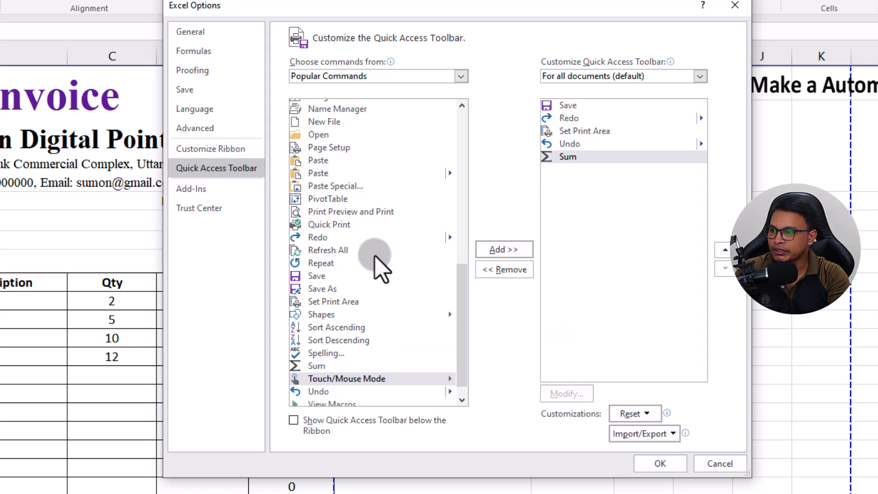
left_click(343, 224)
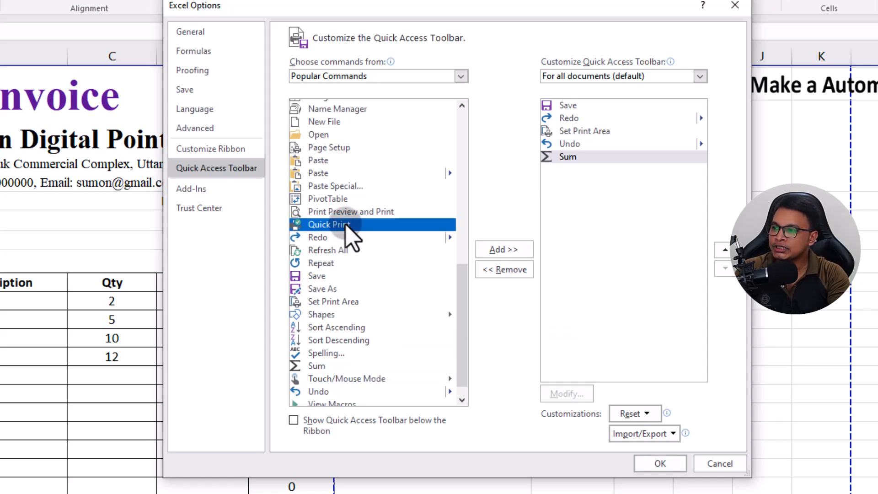
left_click(503, 250)
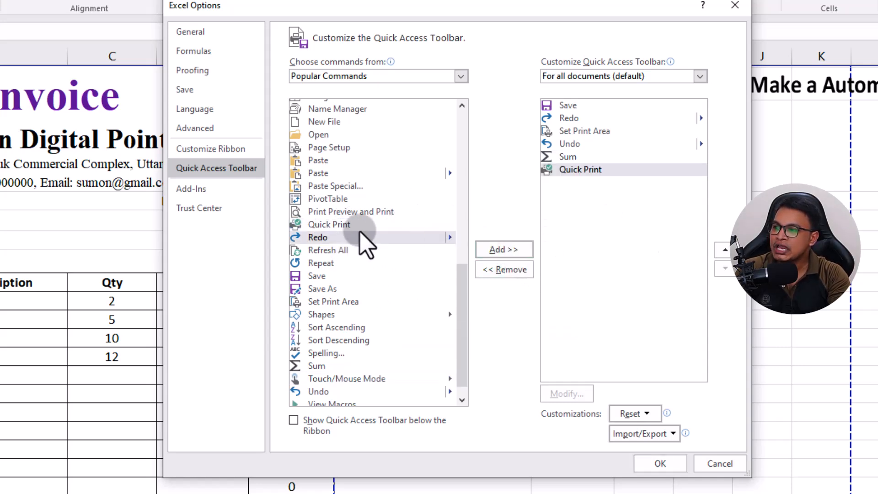
left_click(381, 212)
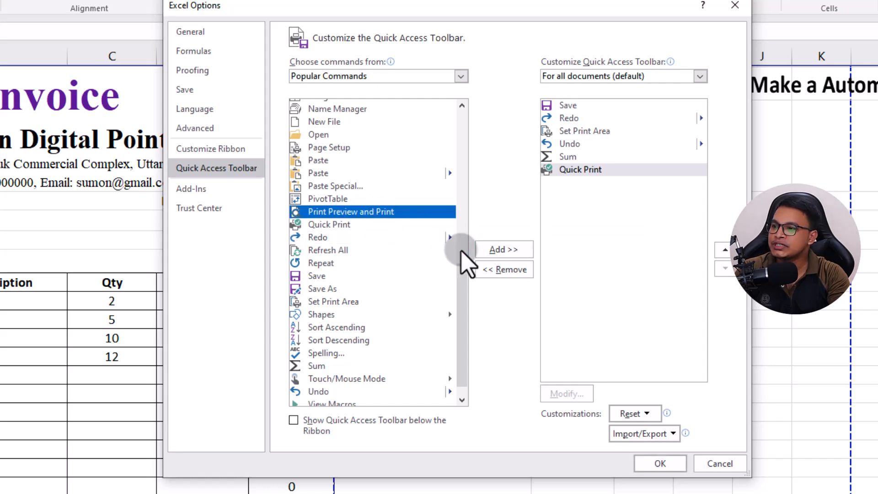
left_click(499, 250)
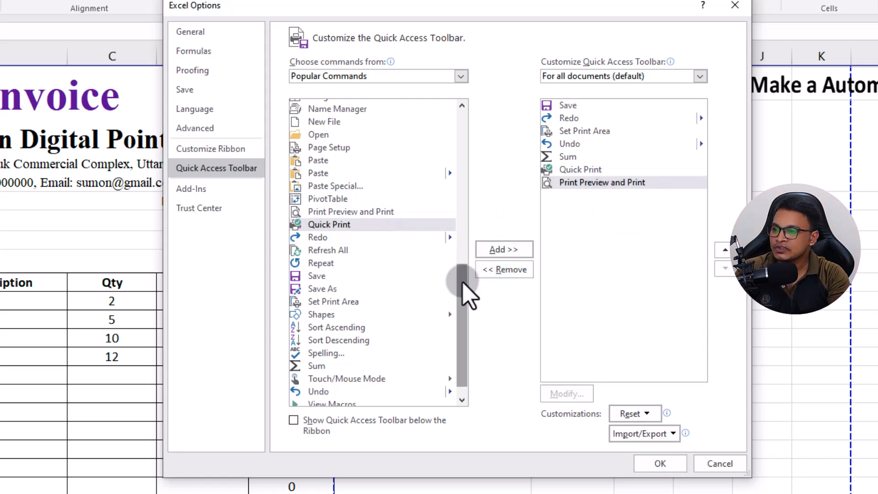
Add the Font and Font Size commands to the Quick Access Toolbar and apply the customization
left_click_drag(462, 275, 366, 146)
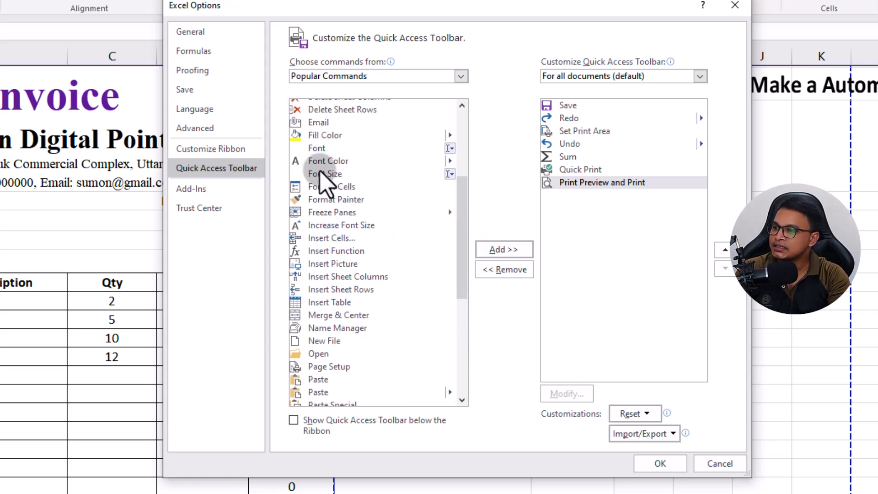
left_click(318, 149)
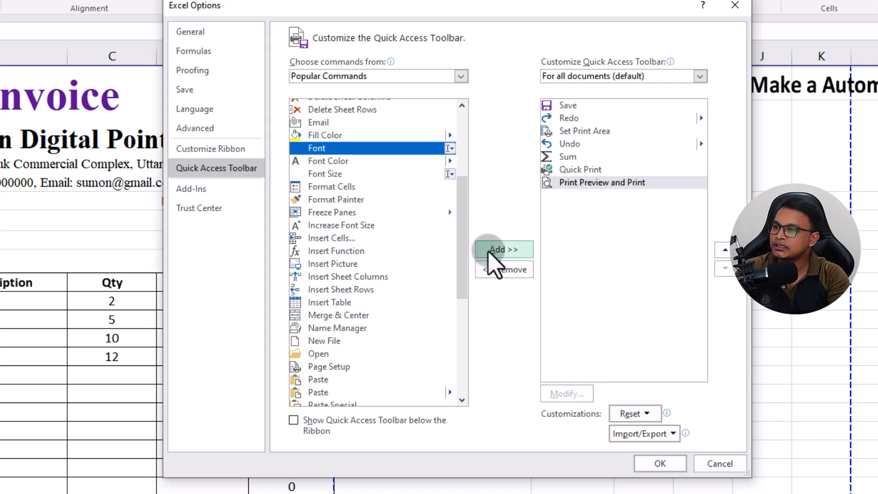
left_click(503, 249)
left_click(326, 175)
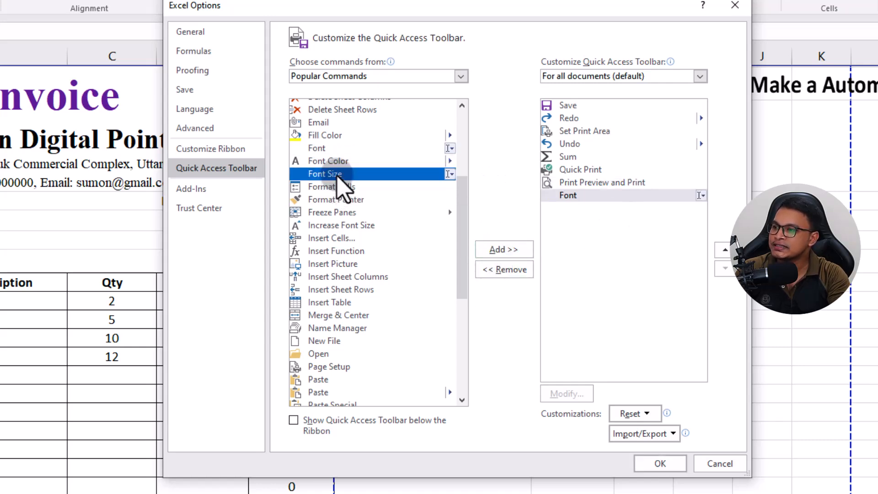
left_click(511, 250)
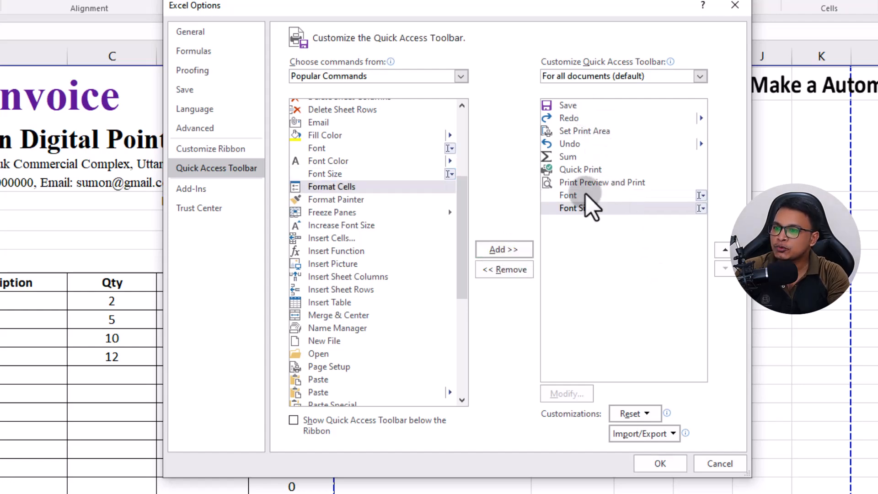
left_click(662, 465)
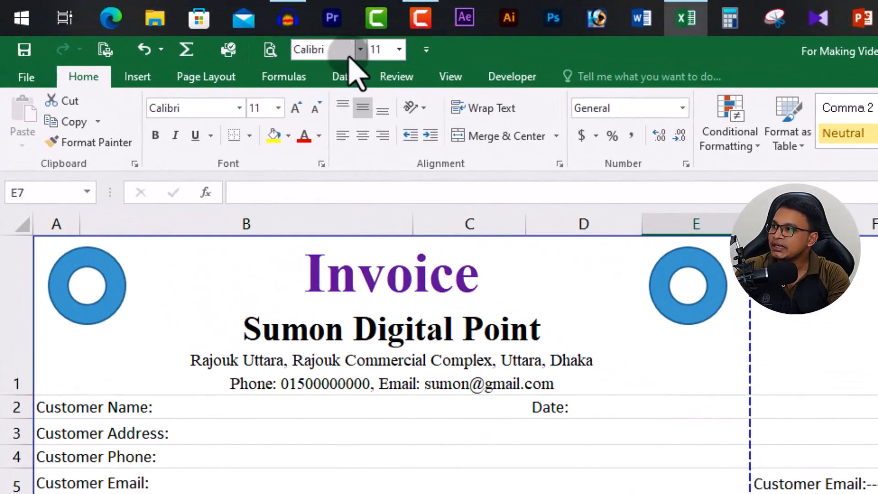
left_click(196, 111)
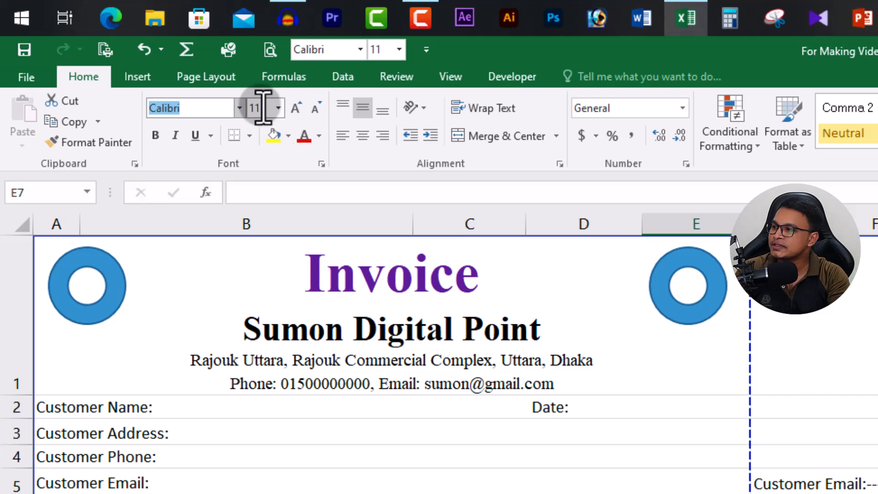
left_click(345, 49)
left_click(387, 54)
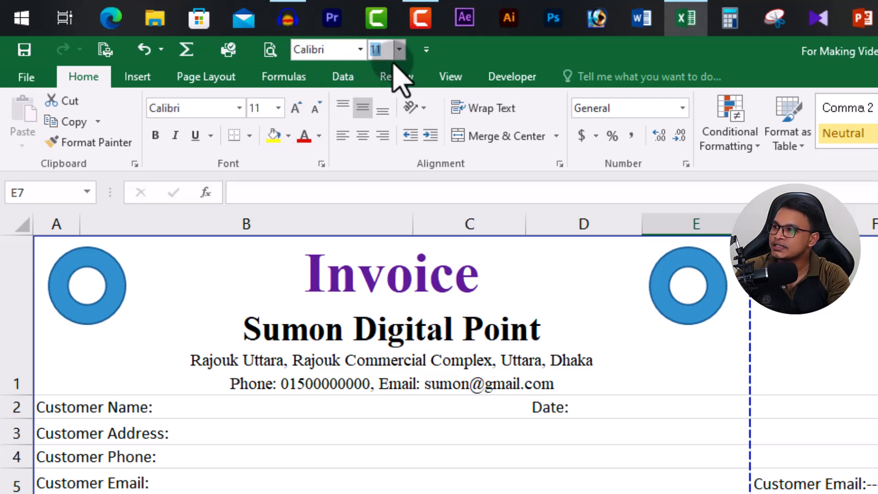